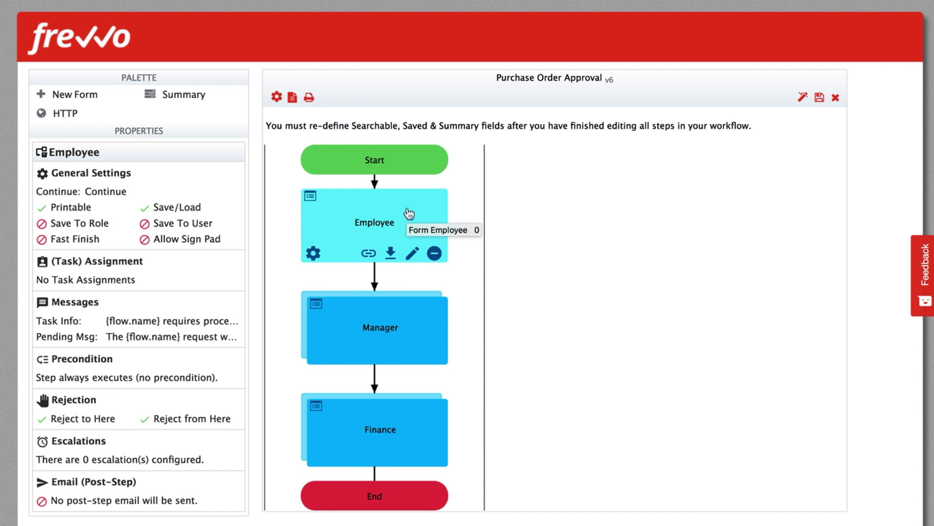
Step: Open the Purchase Order Approval workflow's Employee step form in the form designer
{"action": "left_click", "coordinate": [408, 209]}
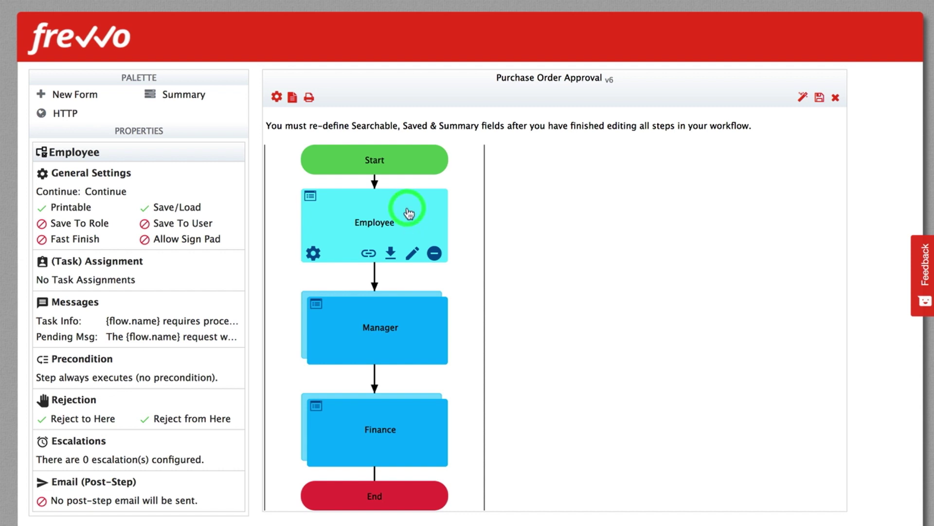
{"action": "left_click", "coordinate": [413, 253]}
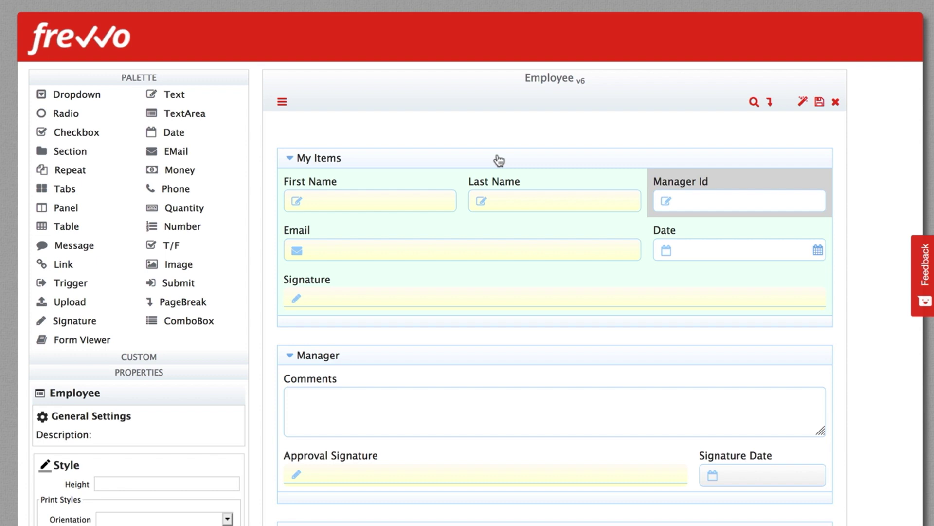
{"action": "scroll", "coordinate": [462, 357], "scroll_direction": "down", "scroll_amount": 5}
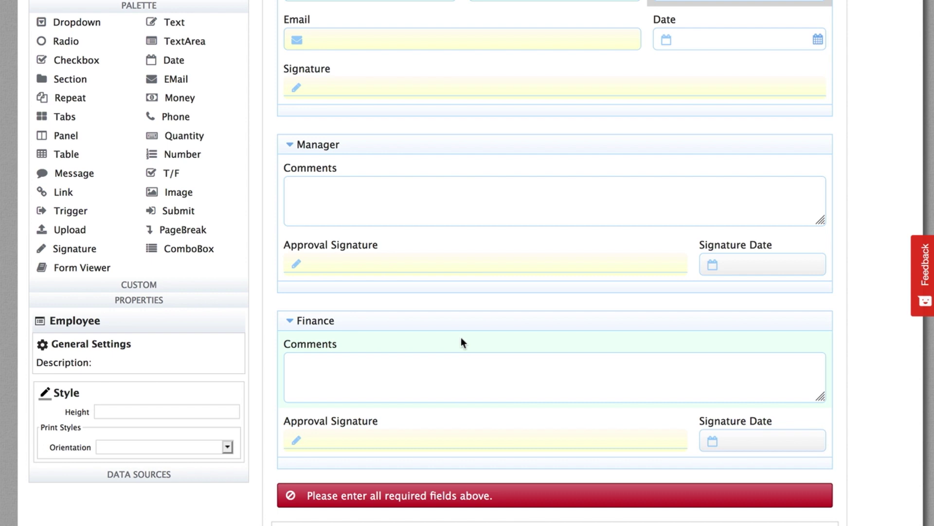
{"action": "scroll", "coordinate": [460, 341], "scroll_direction": "up", "scroll_amount": 3}
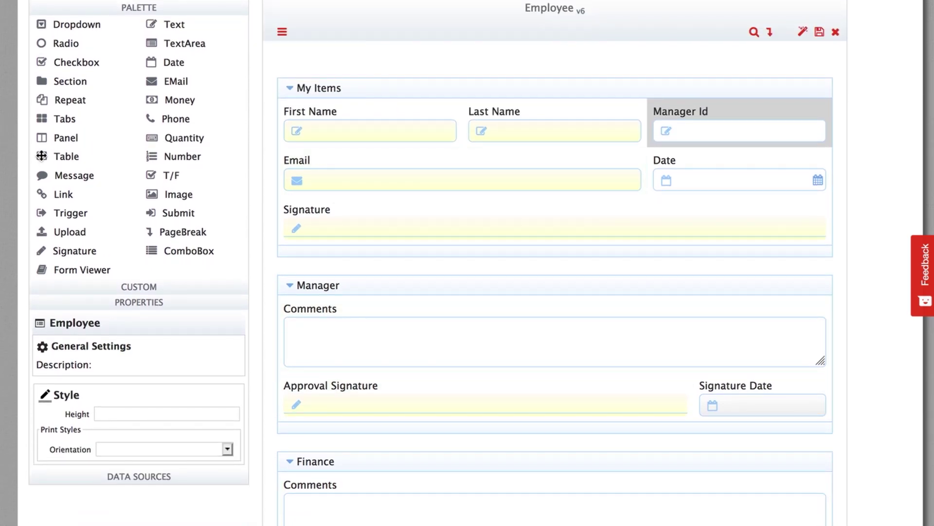
{"action": "mouse_move", "coordinate": [42, 155]}
{"action": "left_mouse_down"}
{"action": "mouse_move", "coordinate": [432, 173]}
{"action": "mouse_move", "coordinate": [439, 186]}
{"action": "left_mouse_up"}
Step: Relabel the items table's first column as Description
{"action": "left_click", "coordinate": [380, 226]}
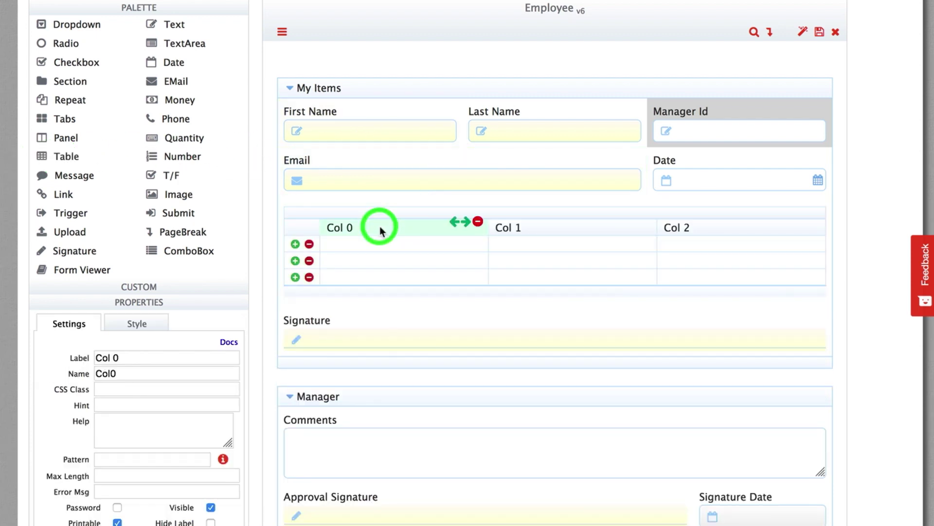
{"action": "left_click", "coordinate": [142, 359]}
{"action": "key", "text": "ctrl+a"}
{"action": "type", "text": "D"}
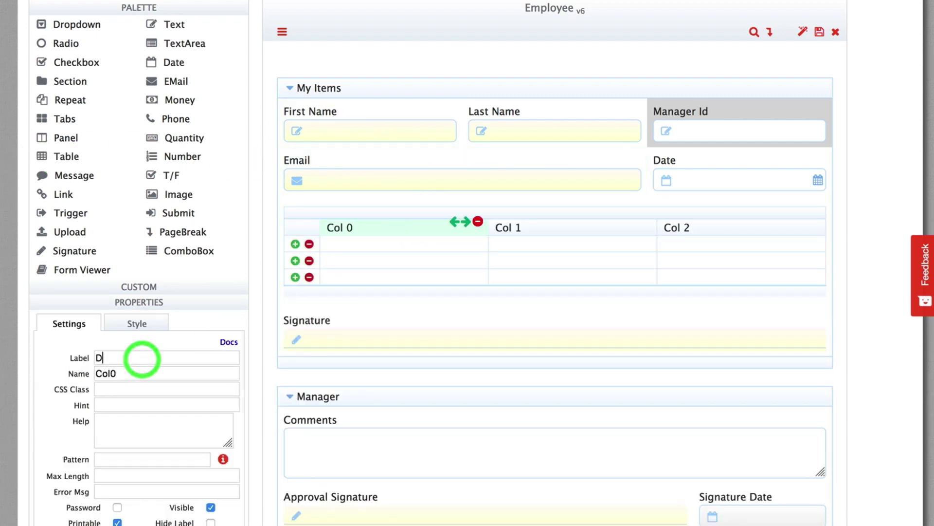
{"action": "type", "text": "escription"}
{"action": "key", "text": "Tab"}
{"action": "key", "text": "BackSpace"}
{"action": "key", "text": "Tab"}
Step: Add a second column labelled Quantity beside Description
{"action": "left_click_drag", "start_coordinate": [159, 137], "coordinate": [467, 223]}
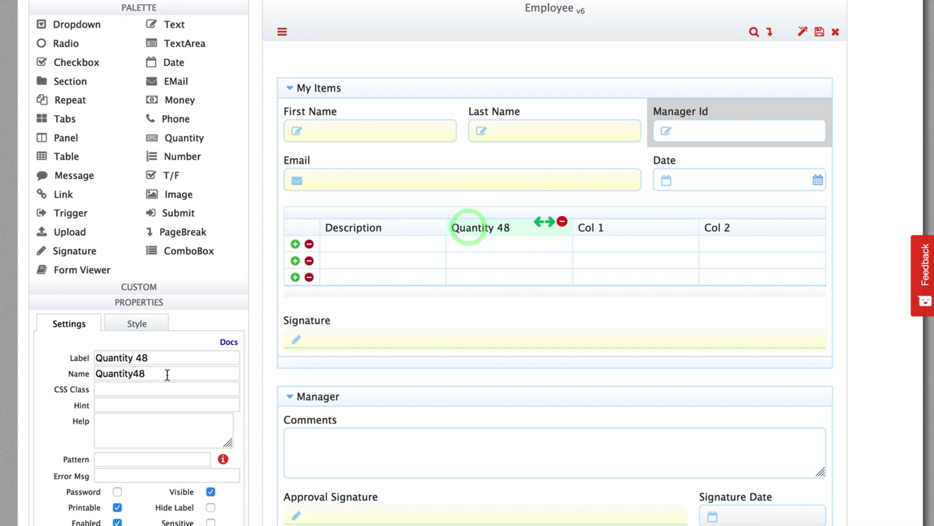
{"action": "double_click", "coordinate": [161, 356]}
{"action": "triple_click", "coordinate": [161, 357]}
{"action": "type", "text": "Quan"}
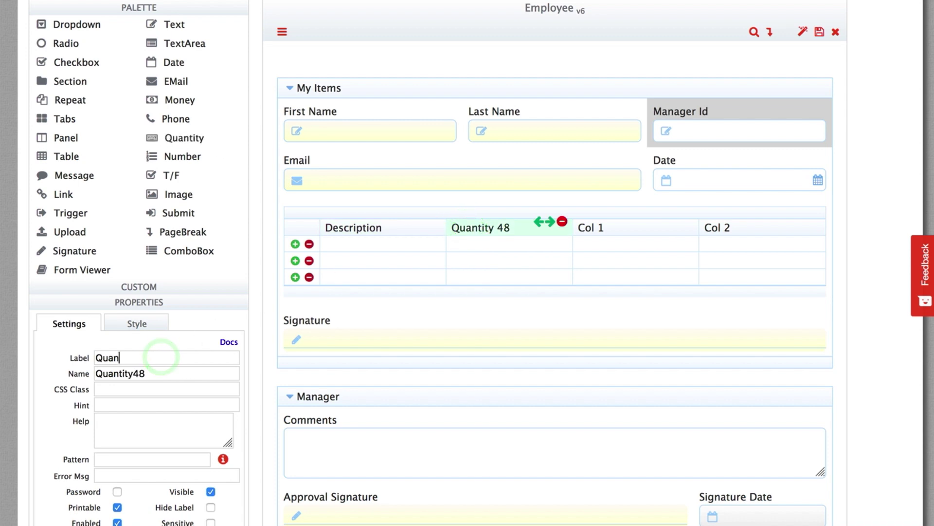
{"action": "type", "text": "tity"}
{"action": "key", "text": "Tab"}
{"action": "type", "text": "Quantity"}
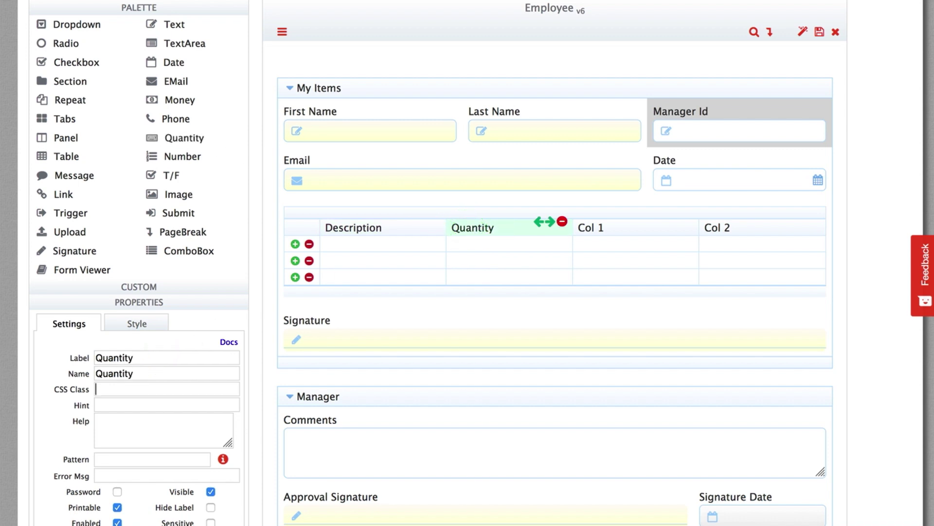
{"action": "type", "text": "1"}
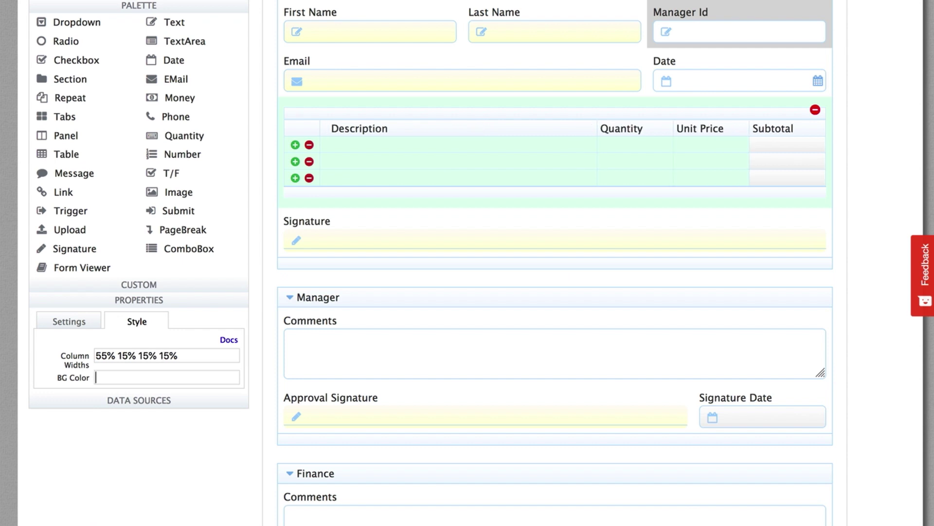
Step: Set the items table's minimum row count to 1
{"action": "left_click", "coordinate": [73, 322]}
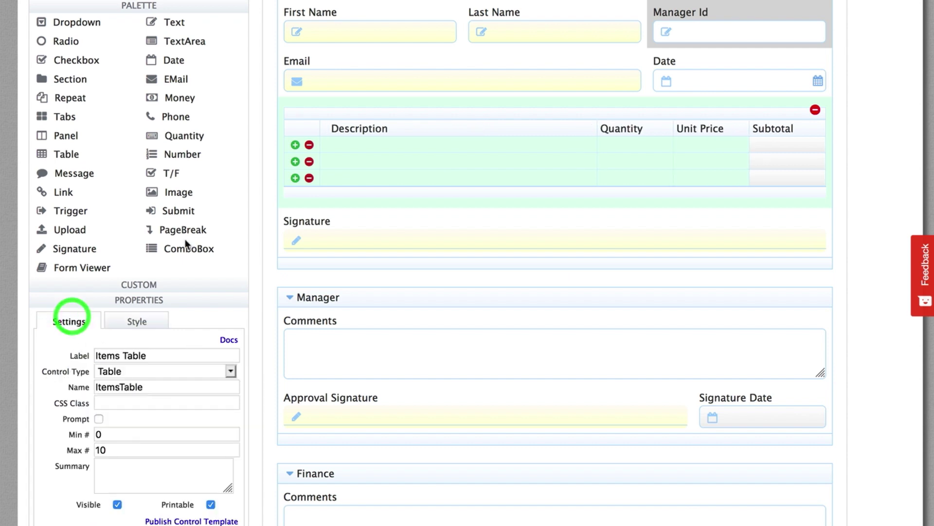
{"action": "left_click", "coordinate": [413, 118]}
{"action": "double_click", "coordinate": [111, 434]}
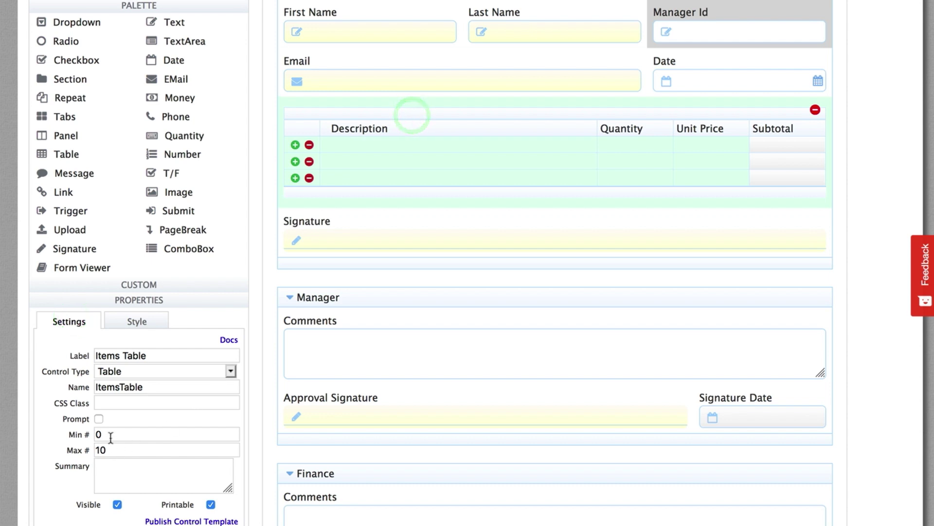
{"action": "type", "text": "1"}
{"action": "key", "text": "Tab"}
Step: Add a disabled money field labelled Grand Total below the table
{"action": "left_click_drag", "start_coordinate": [153, 99], "coordinate": [370, 193]}
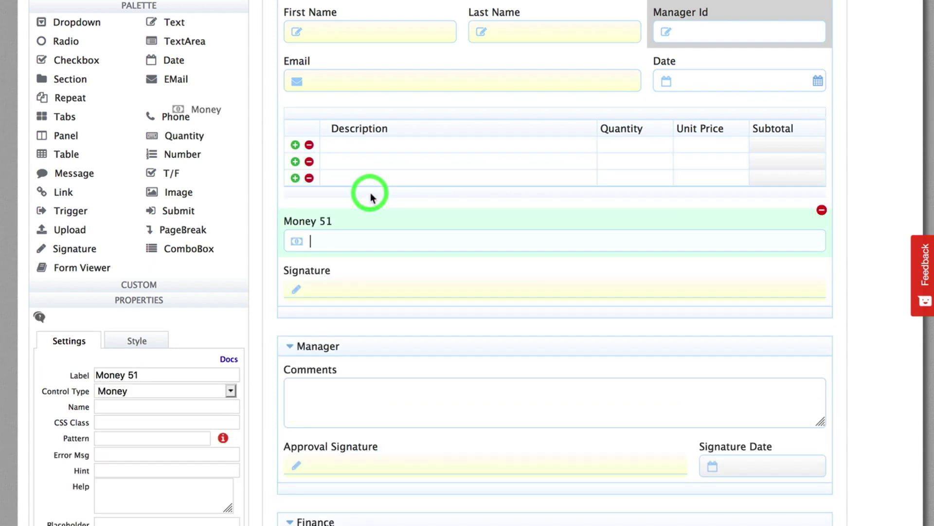
{"action": "triple_click", "coordinate": [144, 372]}
{"action": "type", "text": "Grand Total"}
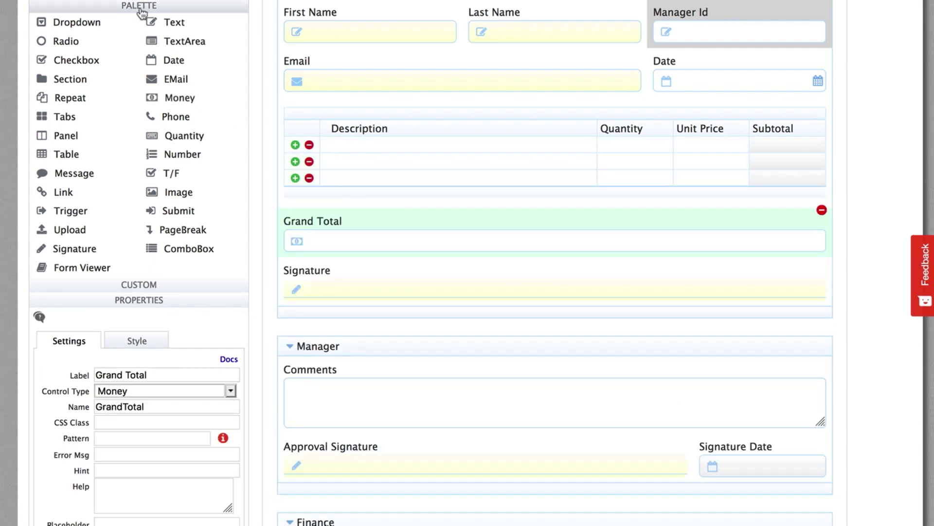
{"action": "left_click", "coordinate": [139, 5]}
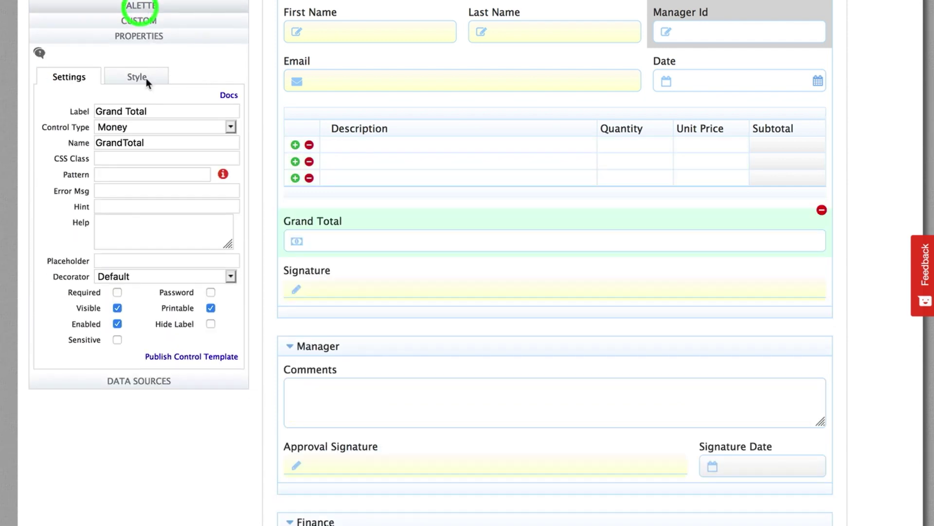
{"action": "left_click", "coordinate": [117, 325]}
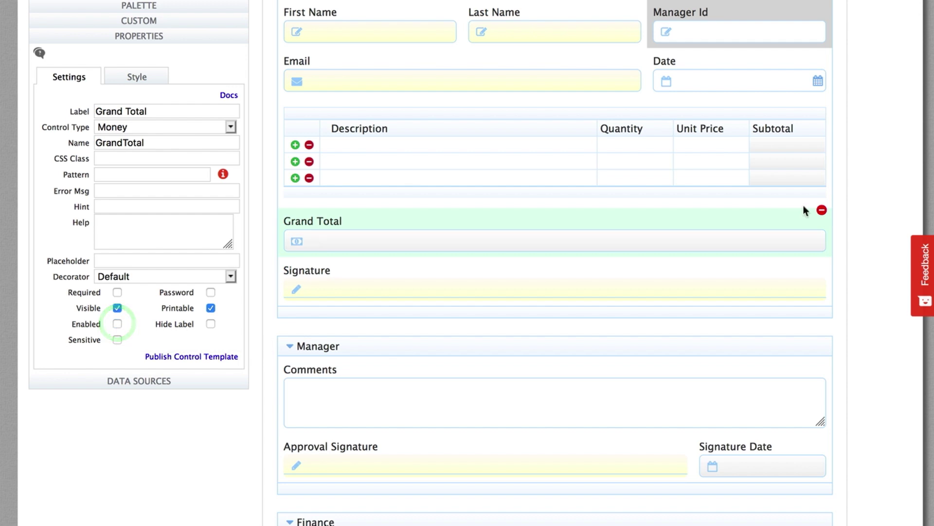
Step: Hide the Manager Id field and select the My Items section
{"action": "scroll", "coordinate": [730, 94], "scroll_direction": "up", "scroll_amount": 3}
{"action": "left_click", "coordinate": [730, 94]}
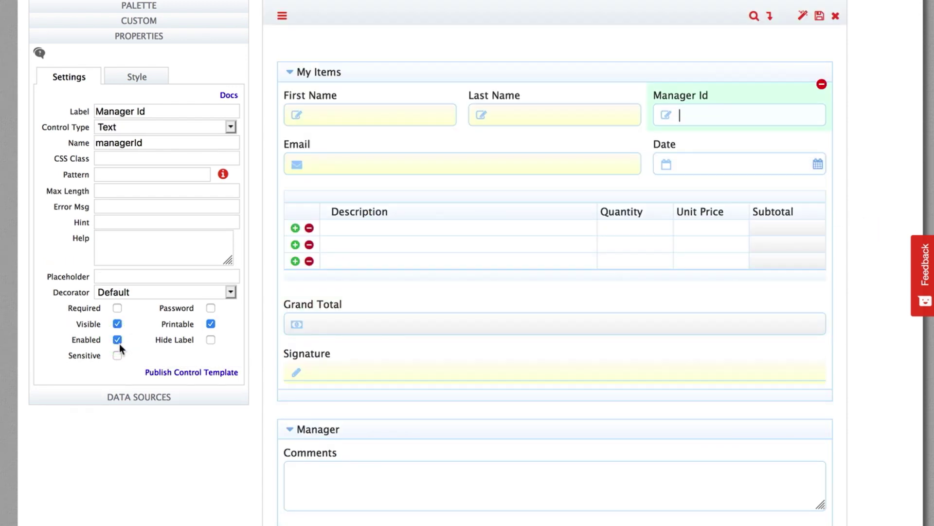
{"action": "left_click", "coordinate": [118, 324]}
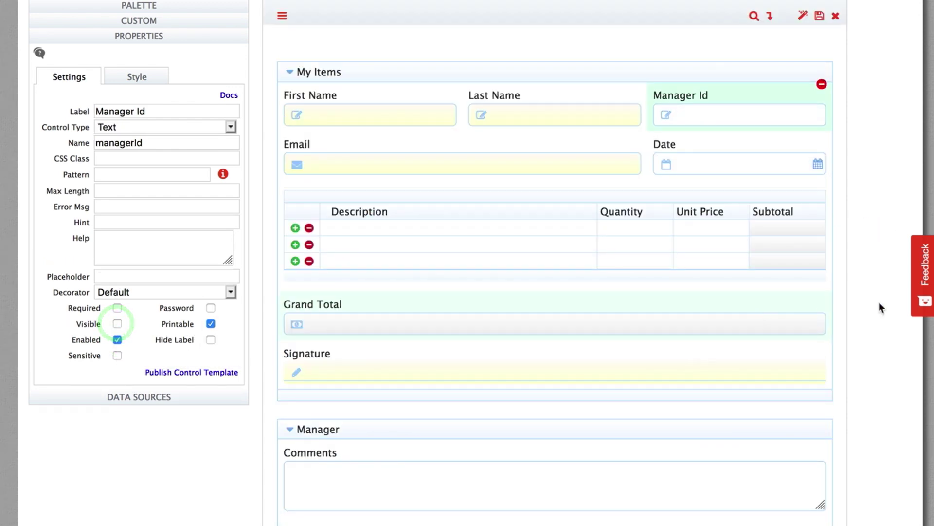
{"action": "left_click", "coordinate": [566, 71]}
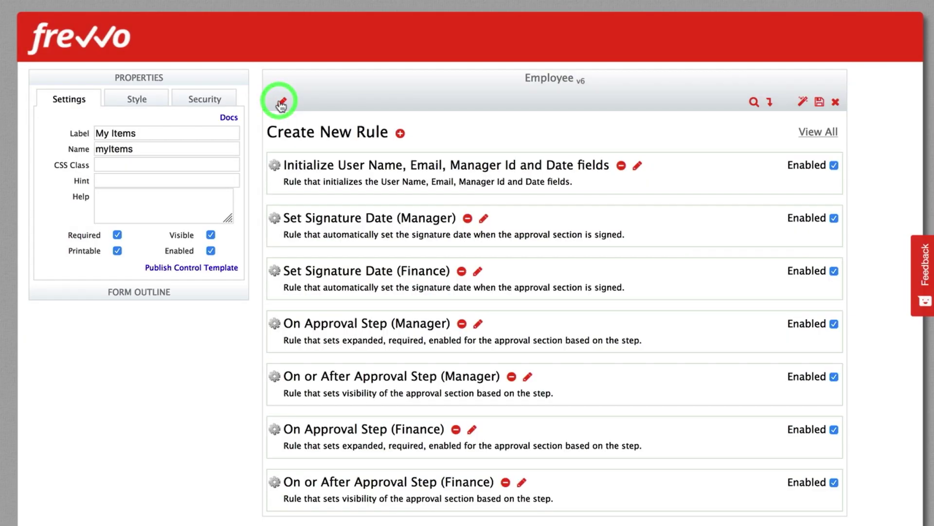
Step: Review the initialization rule in the Rule Builder through to its false-condition actions
{"action": "left_click", "coordinate": [638, 167]}
{"action": "scroll", "coordinate": [479, 253], "scroll_direction": "down", "scroll_amount": 2}
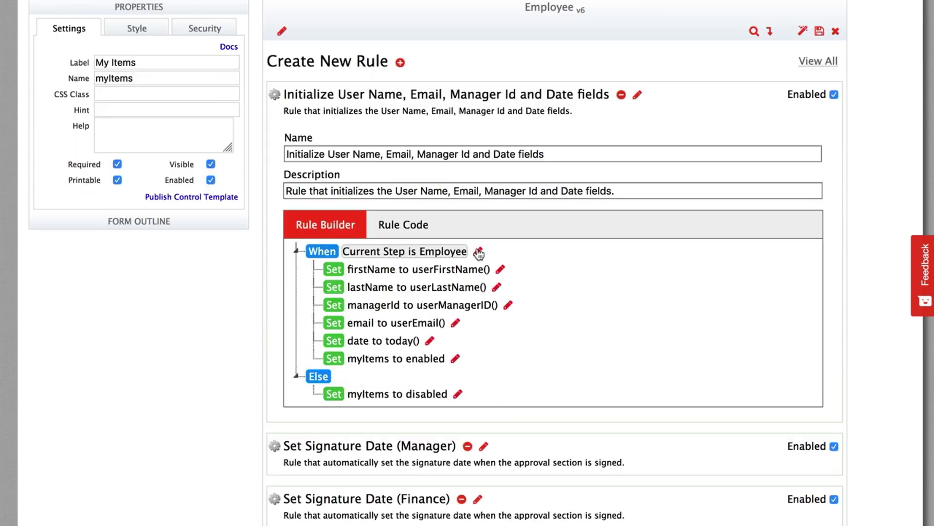
{"action": "left_click", "coordinate": [479, 253]}
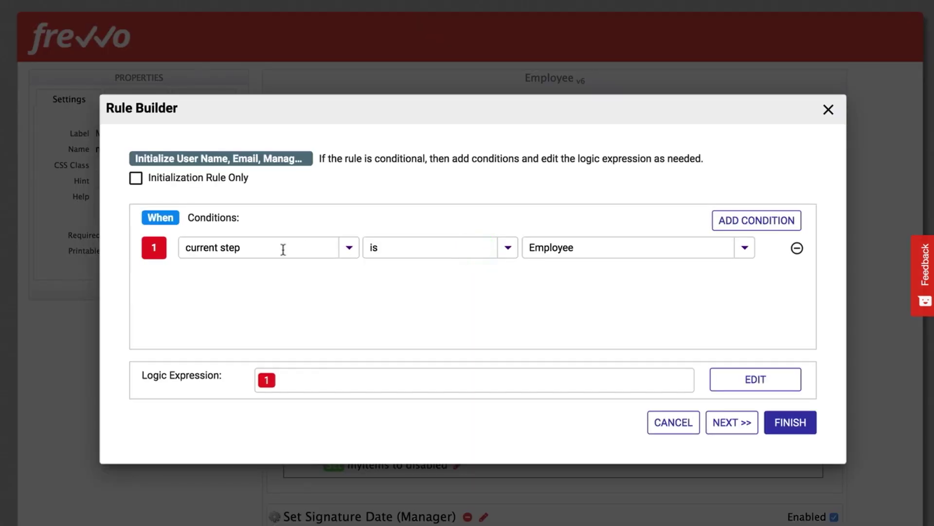
{"action": "left_click", "coordinate": [729, 425]}
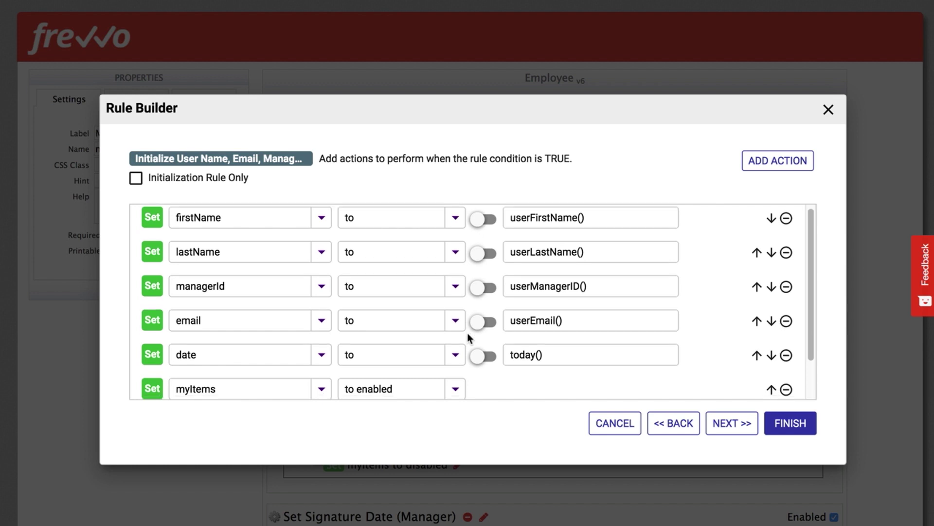
{"action": "scroll", "coordinate": [467, 332], "scroll_direction": "down", "scroll_amount": 2}
{"action": "scroll", "coordinate": [467, 338], "scroll_direction": "up", "scroll_amount": 2}
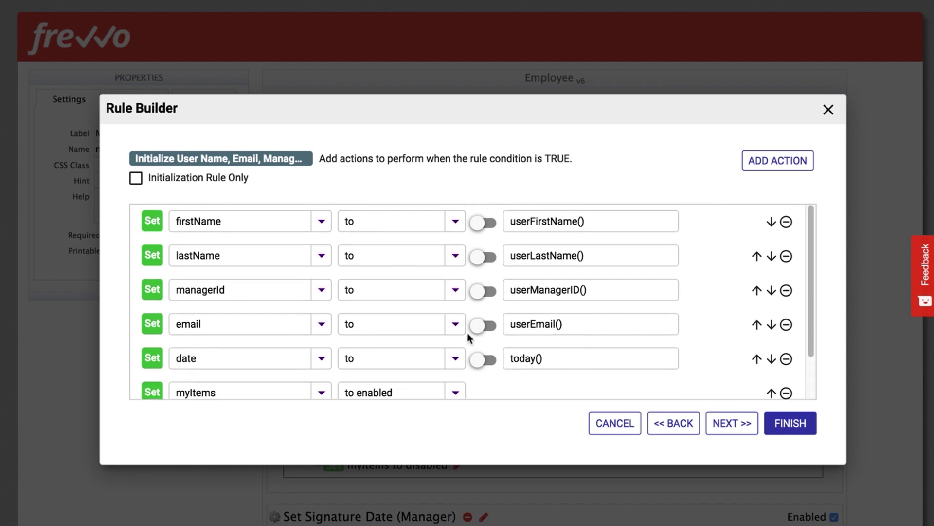
{"action": "left_click", "coordinate": [726, 424]}
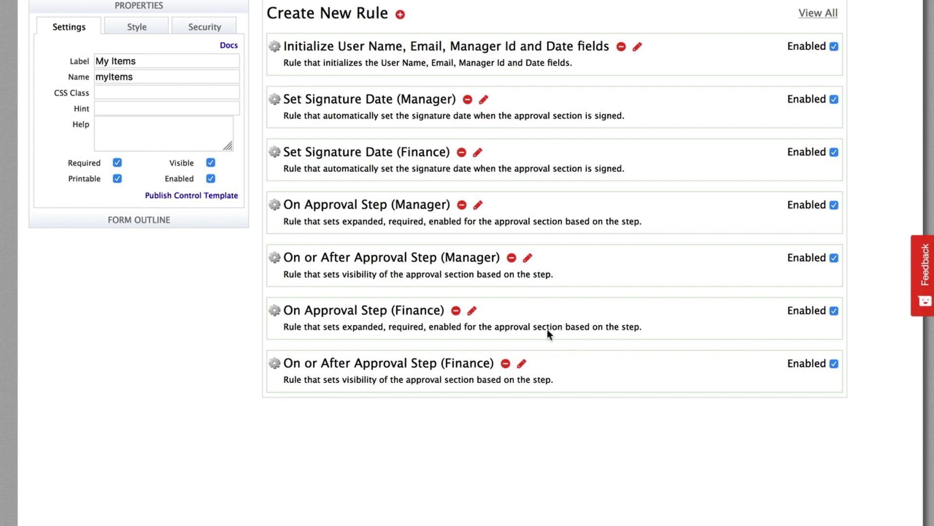
Step: Review the On or After Approval Step (Manager) rule, then add a new Rule 52
{"action": "left_click", "coordinate": [529, 258]}
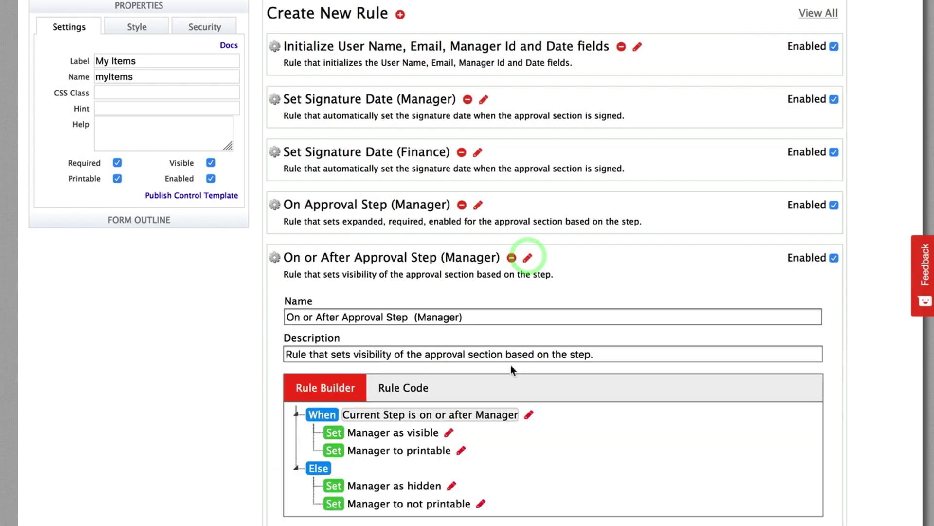
{"action": "scroll", "coordinate": [511, 370], "scroll_direction": "down", "scroll_amount": 2}
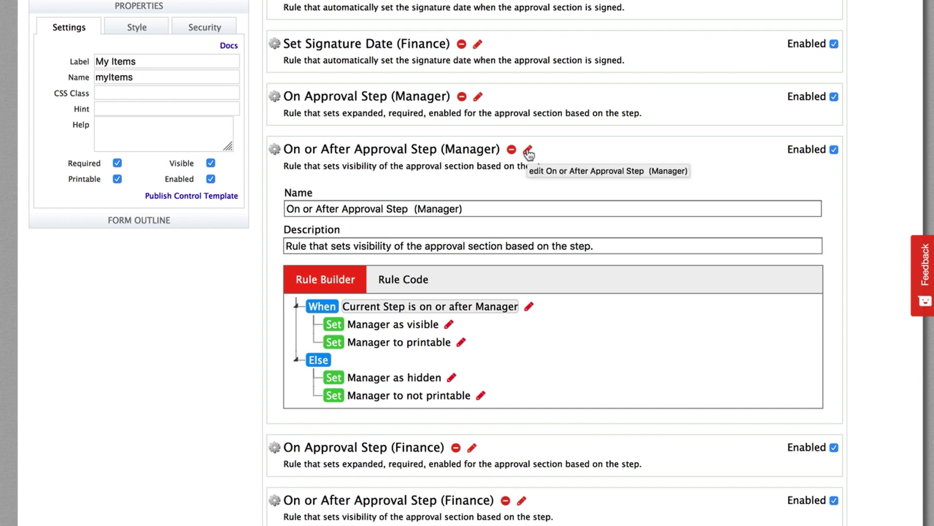
{"action": "left_click", "coordinate": [528, 150]}
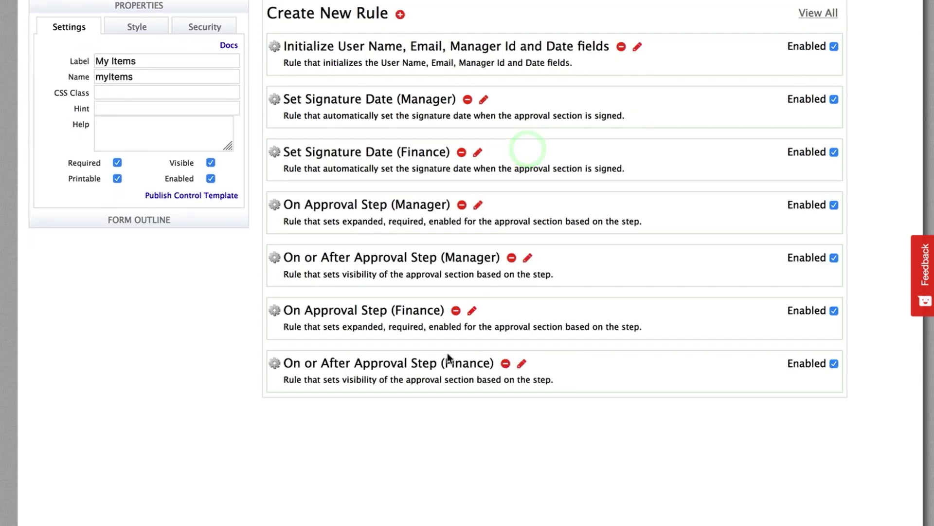
{"action": "scroll", "coordinate": [450, 361], "scroll_direction": "up", "scroll_amount": 2}
{"action": "scroll", "coordinate": [434, 267], "scroll_direction": "down", "scroll_amount": 2}
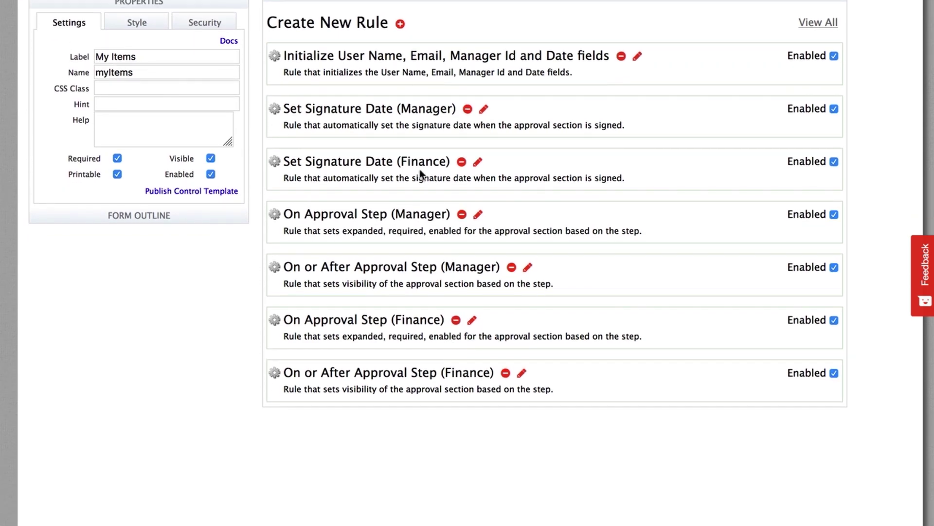
{"action": "left_click", "coordinate": [401, 24]}
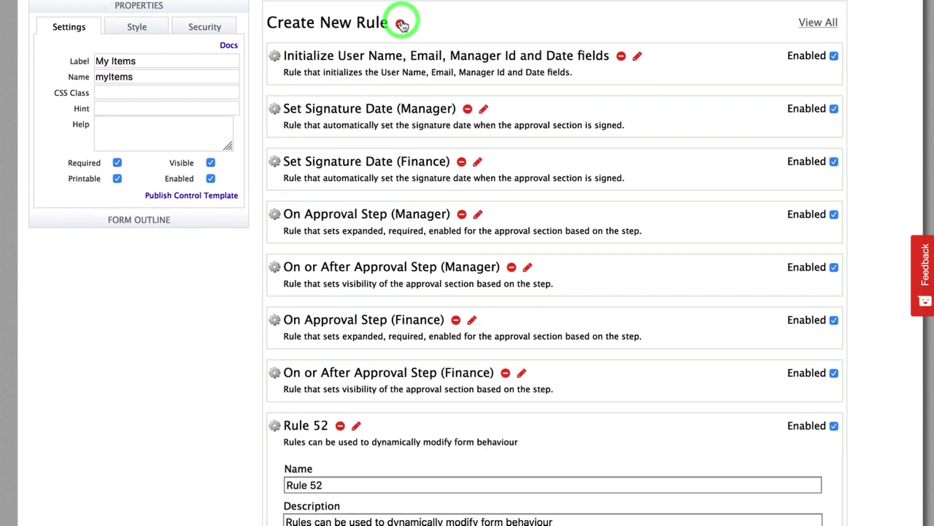
Step: Rename the new rule to 'Calculate Subtotal' and start building its logic
{"action": "scroll", "coordinate": [353, 390], "scroll_direction": "down", "scroll_amount": 3}
{"action": "triple_click", "coordinate": [343, 389]}
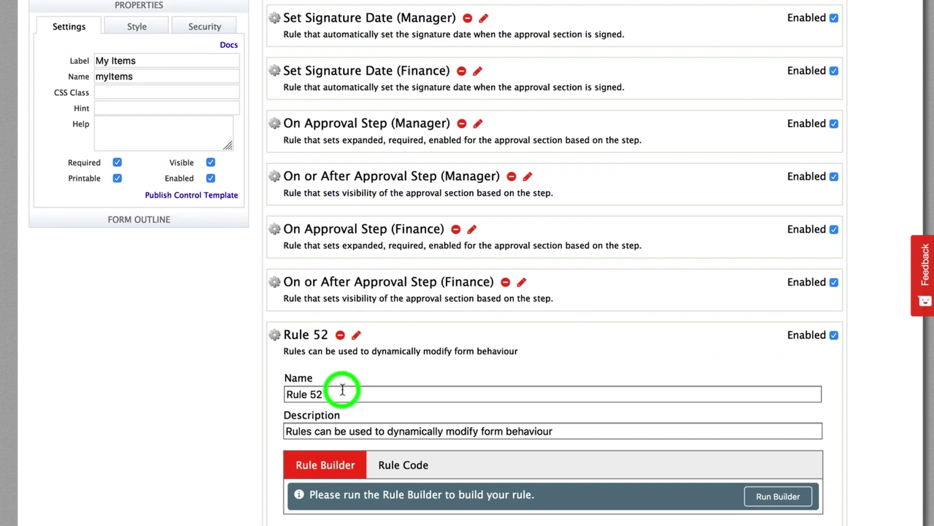
{"action": "type", "text": "Calculate Subtotal"}
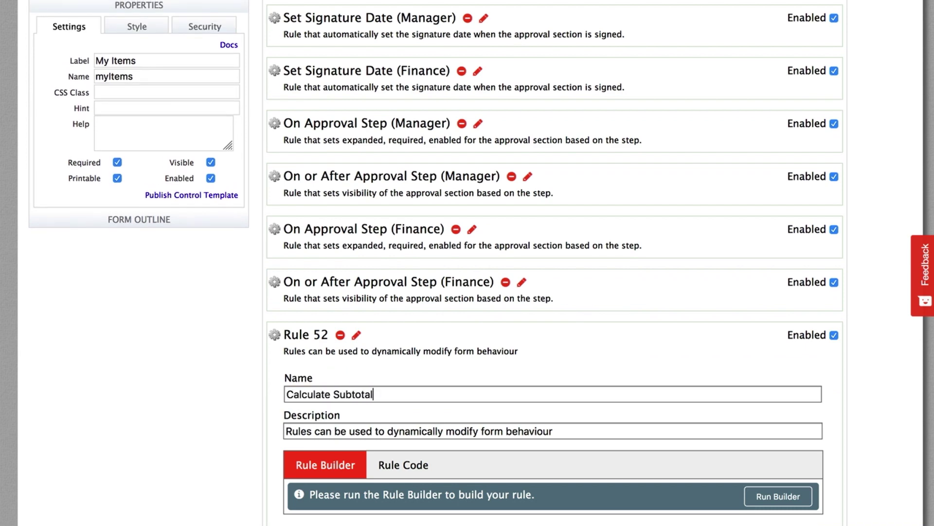
{"action": "key", "text": "Tab"}
{"action": "left_click", "coordinate": [779, 496]}
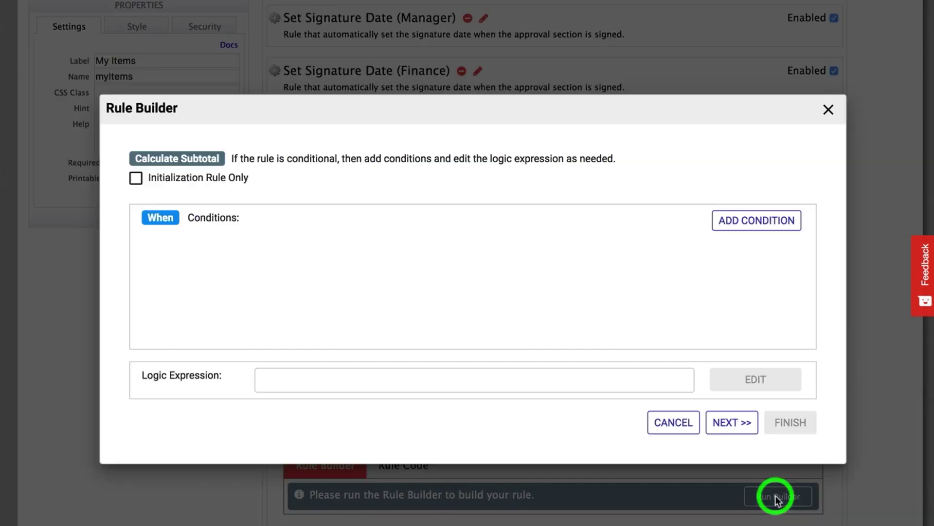
Step: Add two conditions: UnitPrice is filled and Quantity is filled
{"action": "left_click", "coordinate": [747, 224]}
{"action": "left_click", "coordinate": [748, 224]}
{"action": "left_click", "coordinate": [282, 248]}
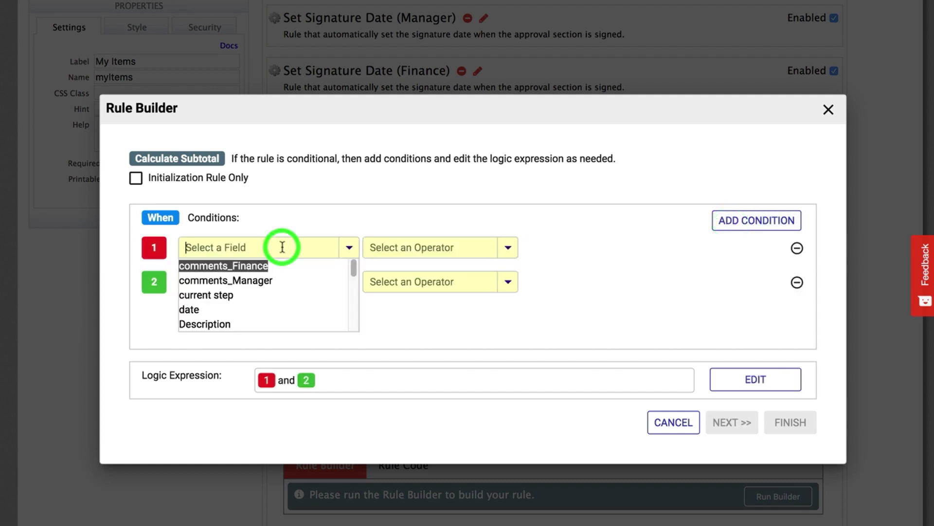
{"action": "type", "text": "Unit"}
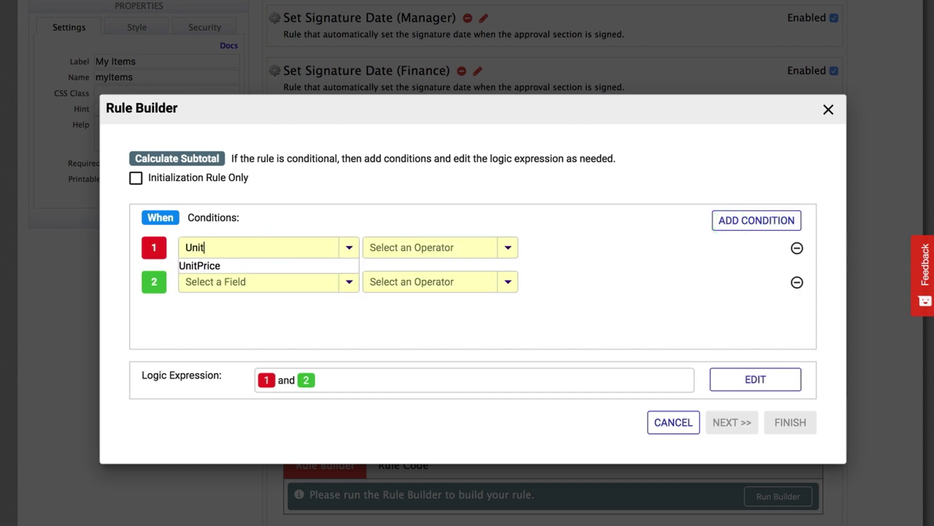
{"action": "left_click", "coordinate": [224, 266]}
{"action": "left_click", "coordinate": [508, 247]}
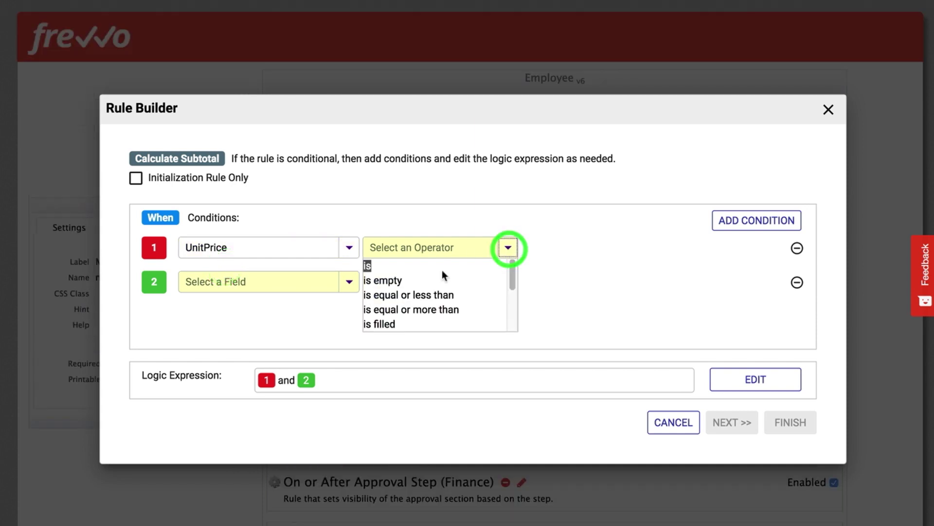
{"action": "left_click", "coordinate": [385, 322]}
{"action": "left_click", "coordinate": [256, 281]}
{"action": "type", "text": "Quant"}
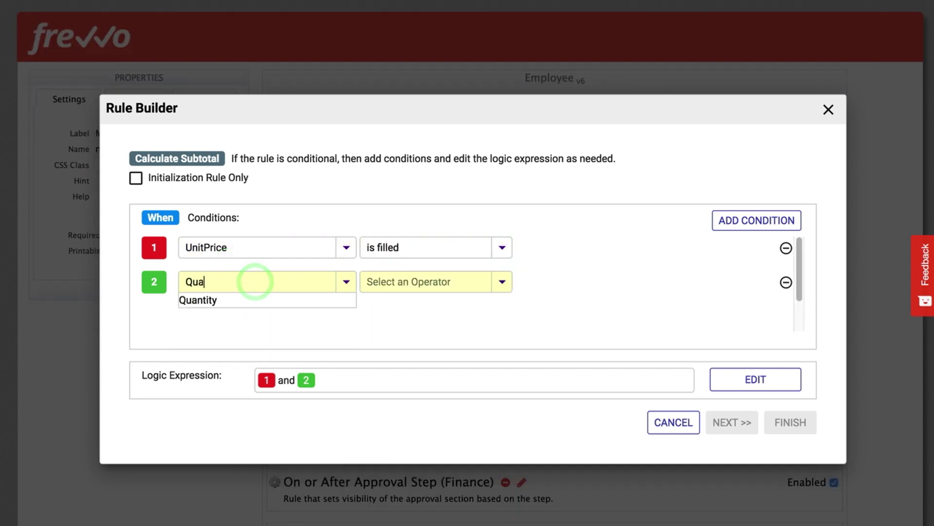
{"action": "left_click", "coordinate": [203, 302]}
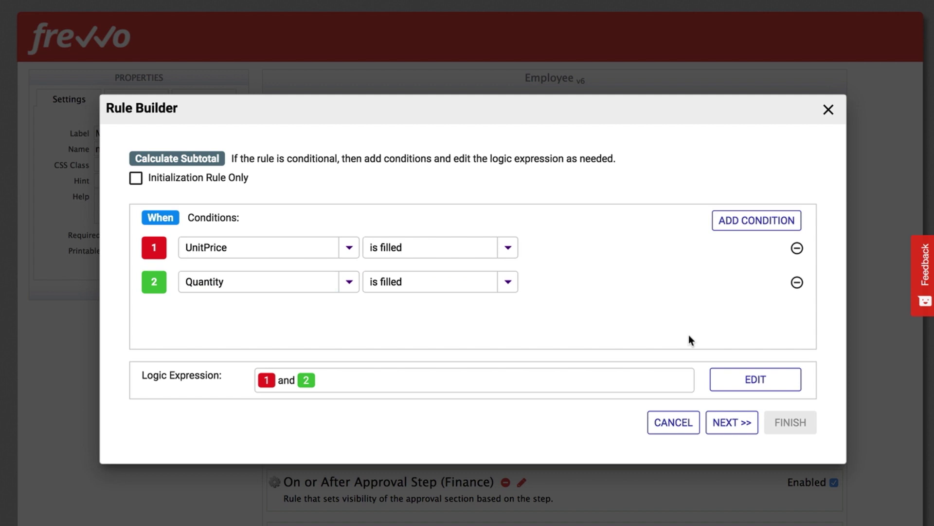
{"action": "left_click", "coordinate": [730, 423]}
{"action": "left_click", "coordinate": [229, 219]}
Step: Set Subtotal to the expression UnitPrice * Quantity when the conditions hold
{"action": "type", "text": "Sub"}
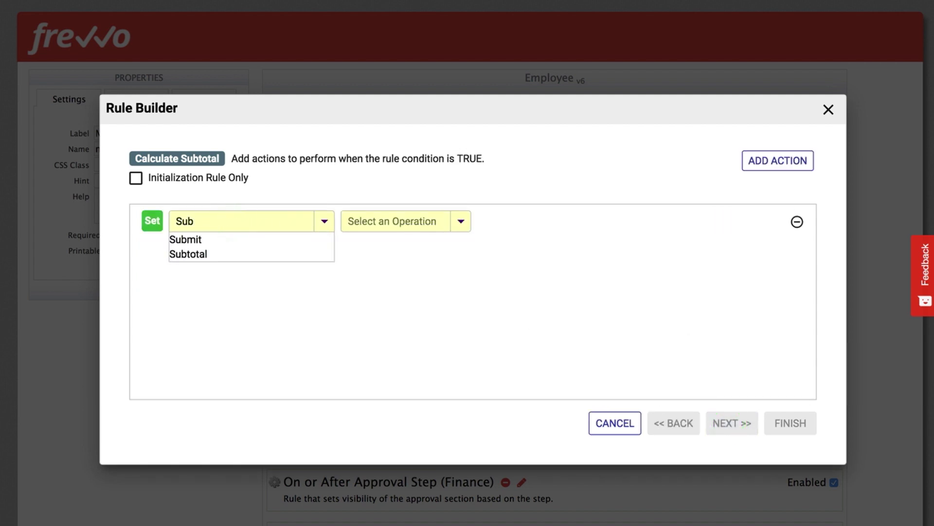
{"action": "left_click", "coordinate": [197, 253]}
{"action": "left_click", "coordinate": [460, 225]}
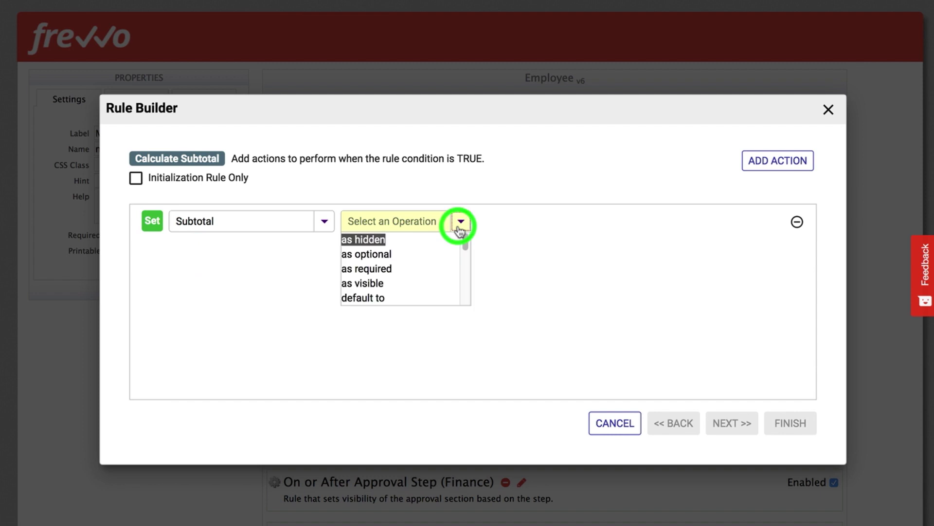
{"action": "scroll", "coordinate": [396, 281], "scroll_direction": "down", "scroll_amount": 3}
{"action": "left_click", "coordinate": [358, 289]}
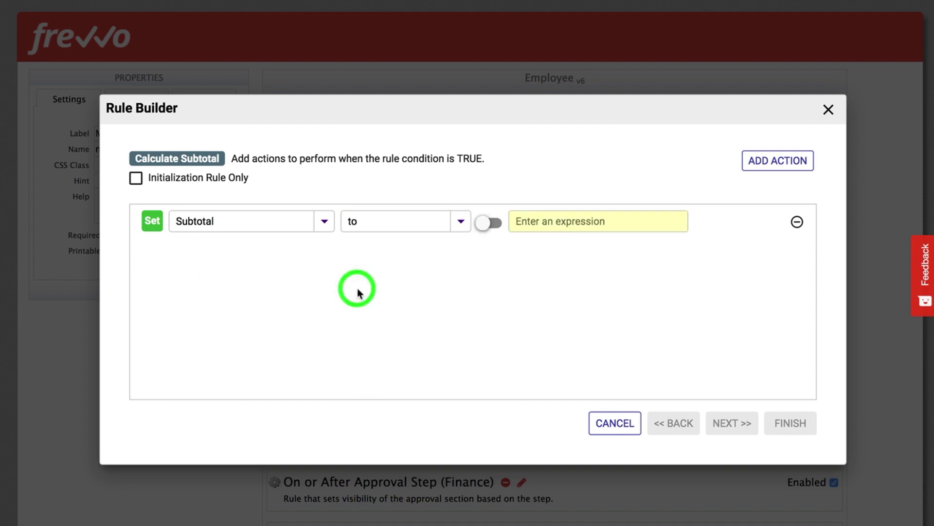
{"action": "left_click", "coordinate": [556, 219]}
{"action": "type", "text": "Unit"}
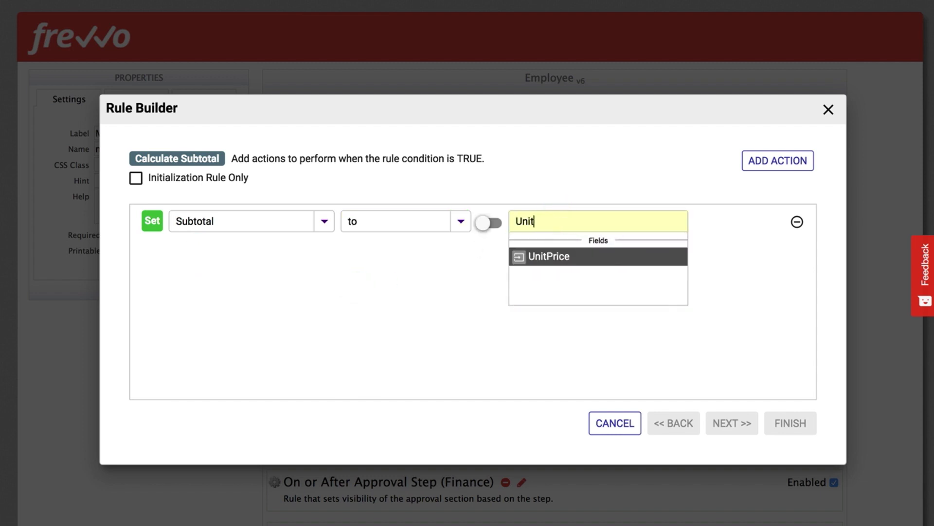
{"action": "key", "text": "Return"}
{"action": "type", "text": "* Q"}
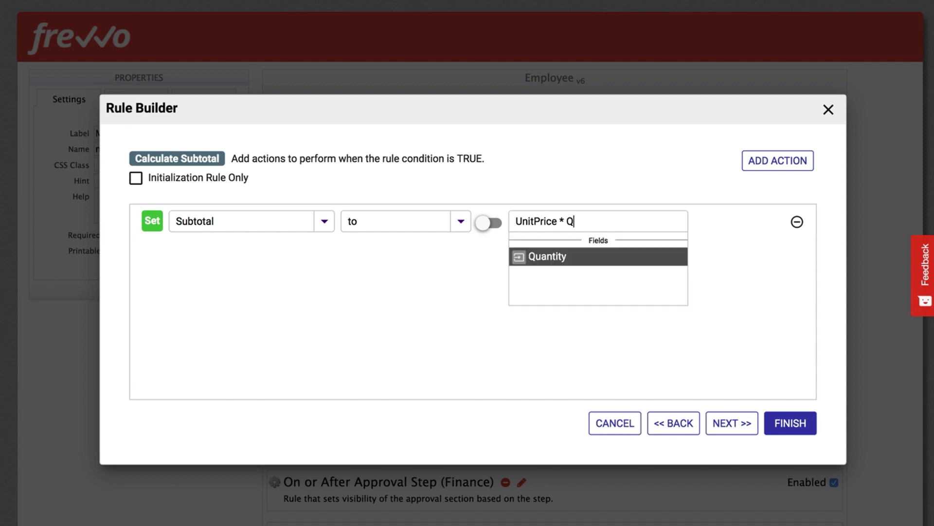
{"action": "type", "text": "uan"}
{"action": "key", "text": "Return"}
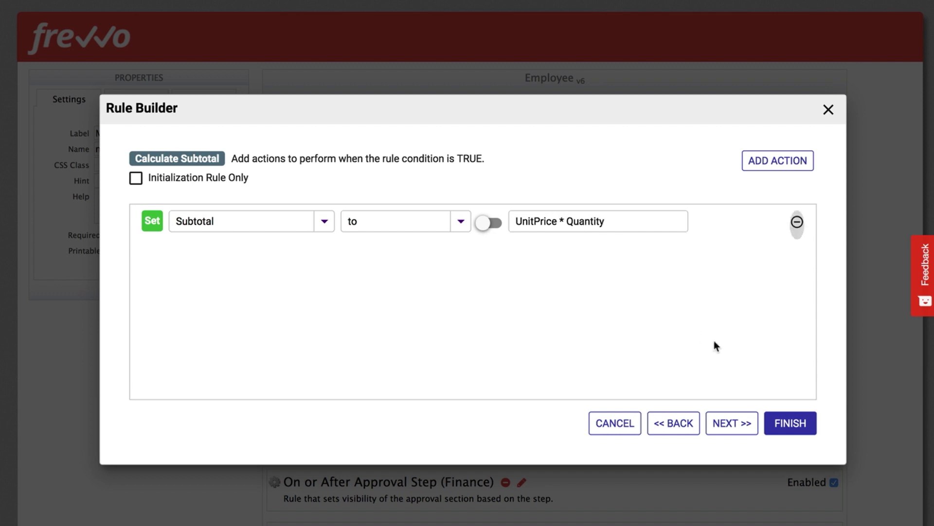
Step: Make Subtotal empty when the conditions fail, and finish the rule
{"action": "left_click", "coordinate": [724, 425]}
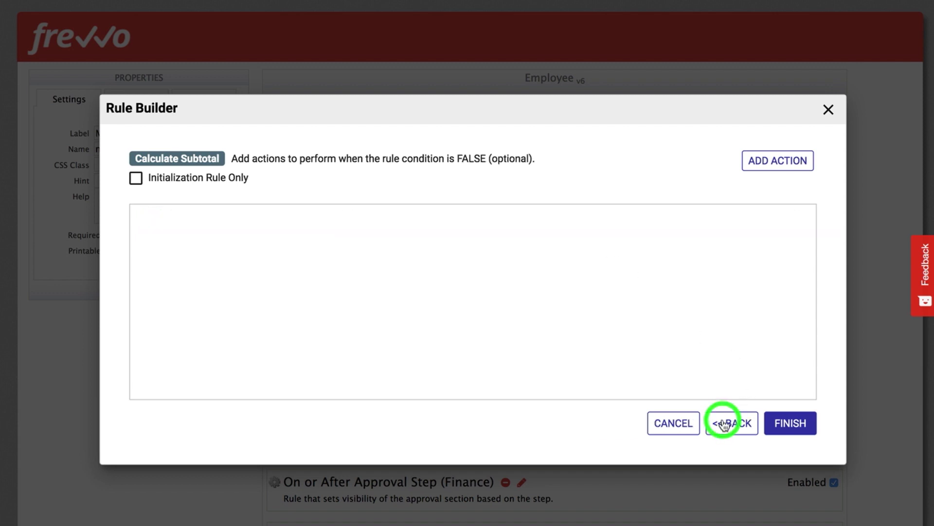
{"action": "left_click", "coordinate": [768, 161]}
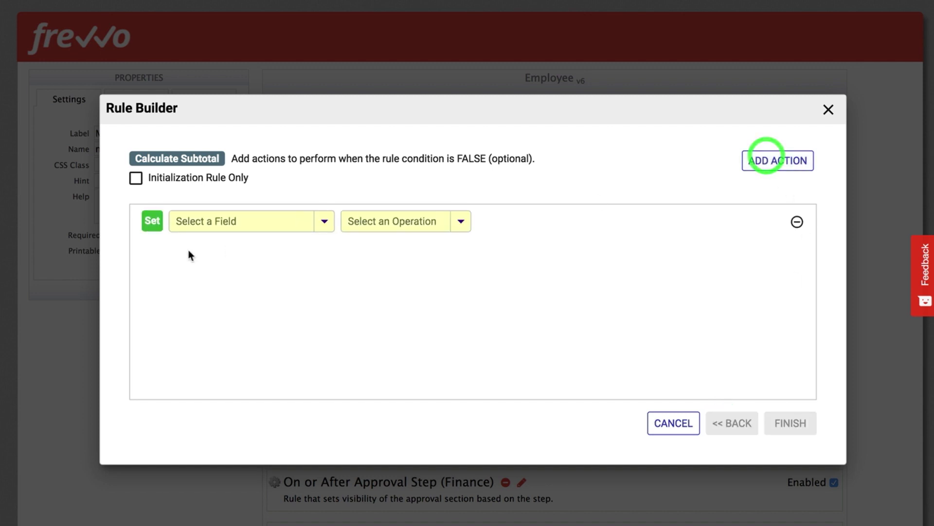
{"action": "left_click", "coordinate": [209, 218]}
{"action": "type", "text": "Subt"}
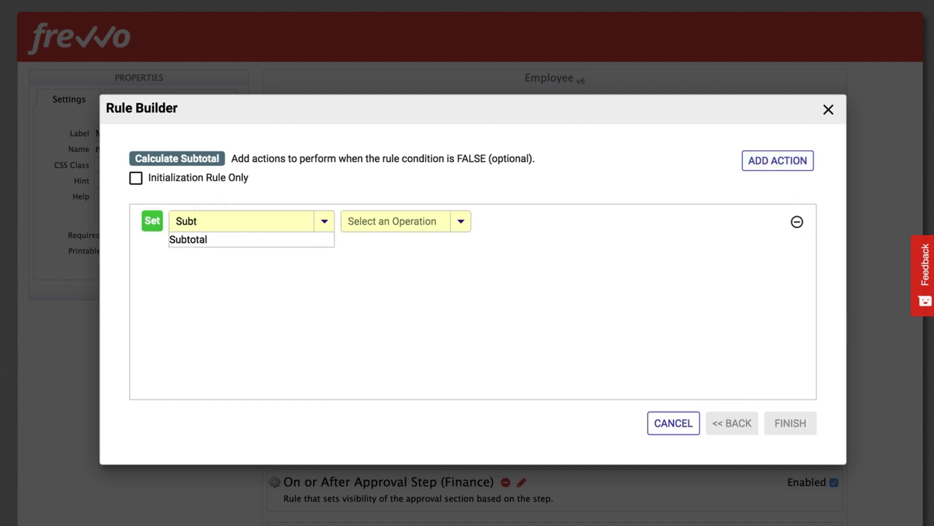
{"action": "left_click", "coordinate": [189, 239]}
{"action": "left_click", "coordinate": [462, 221]}
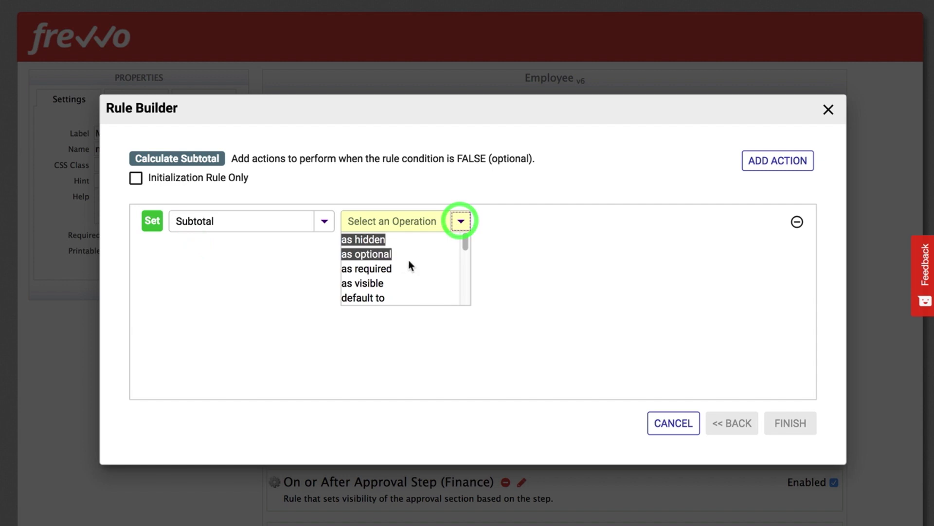
{"action": "scroll", "coordinate": [401, 282], "scroll_direction": "down", "scroll_amount": 4}
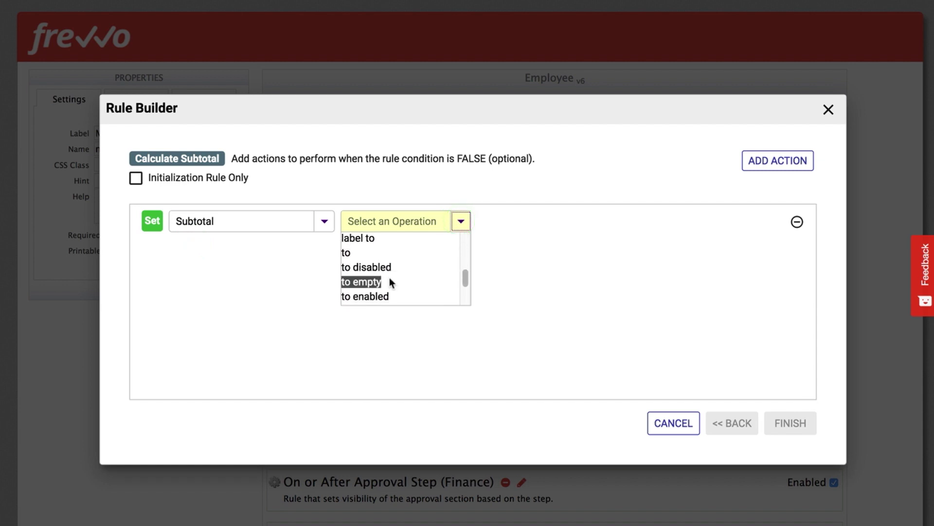
{"action": "left_click", "coordinate": [371, 283]}
{"action": "left_click", "coordinate": [787, 423]}
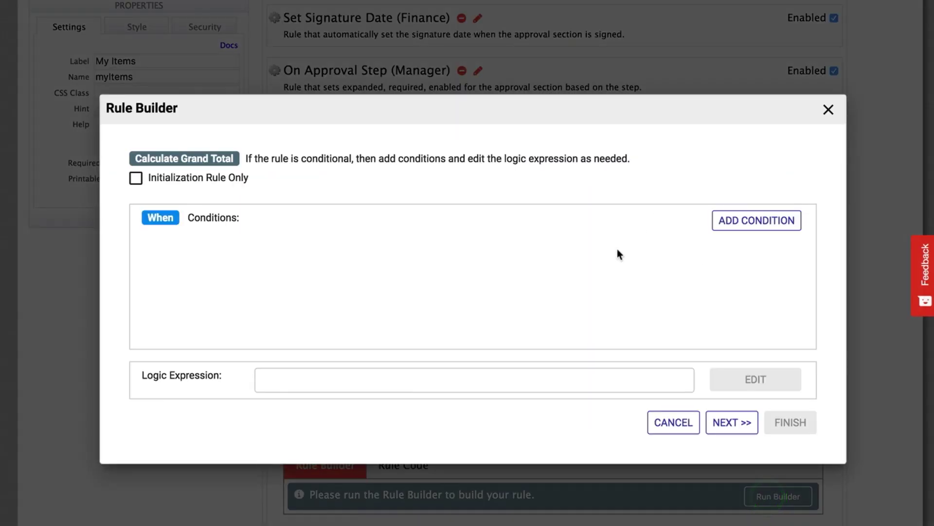
Step: Give the Calculate Grand Total rule the action GrandTotal = sum(Subtotal) and finish it
{"action": "left_click", "coordinate": [725, 423]}
{"action": "left_click", "coordinate": [237, 223]}
{"action": "type", "text": "Gr"}
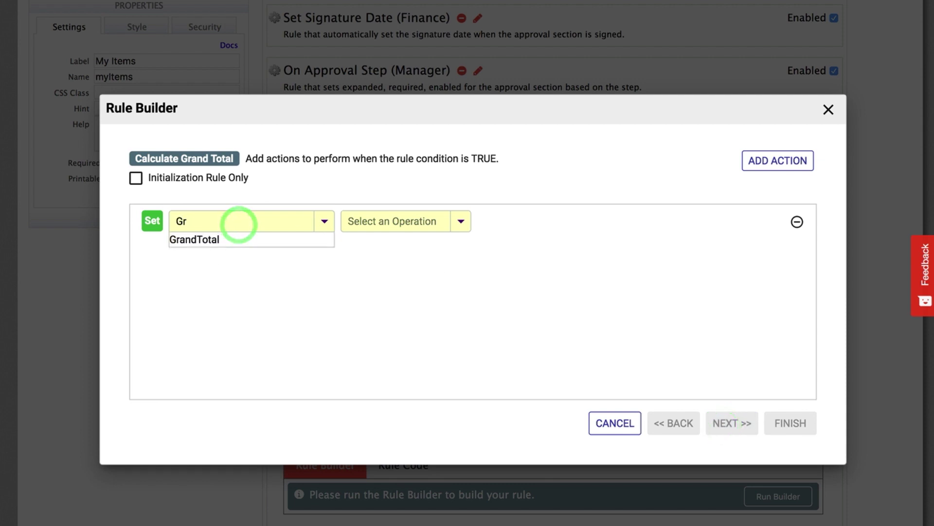
{"action": "left_click", "coordinate": [212, 242]}
{"action": "left_click", "coordinate": [464, 223]}
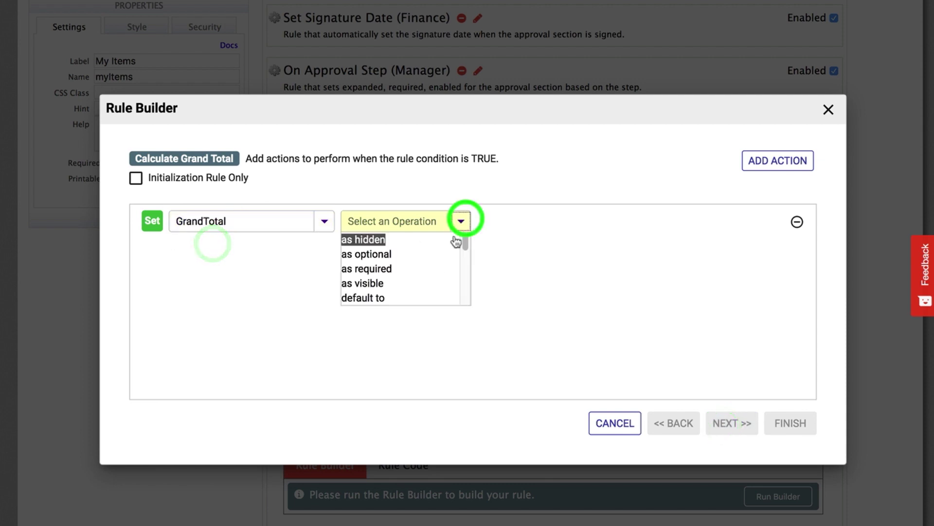
{"action": "scroll", "coordinate": [401, 286], "scroll_direction": "down", "scroll_amount": 3}
{"action": "left_click", "coordinate": [367, 268]}
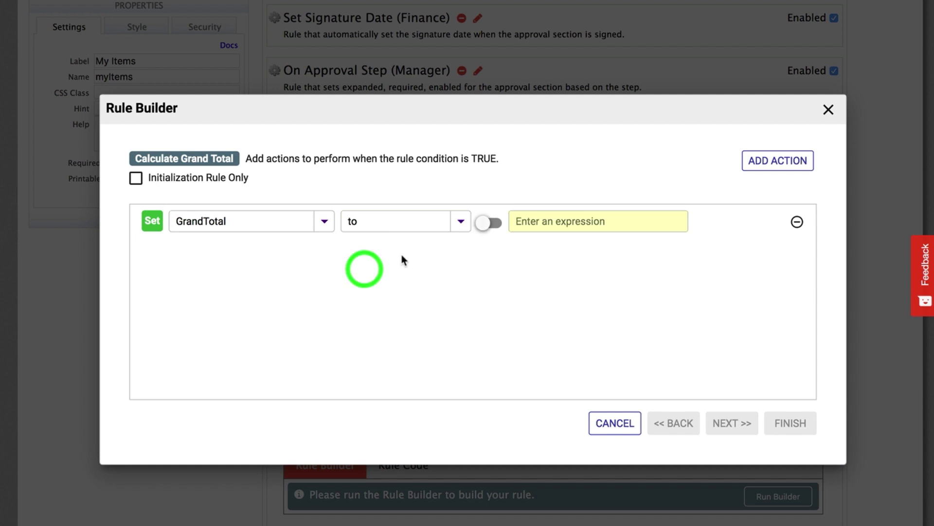
{"action": "left_click", "coordinate": [557, 222]}
{"action": "type", "text": "sum"}
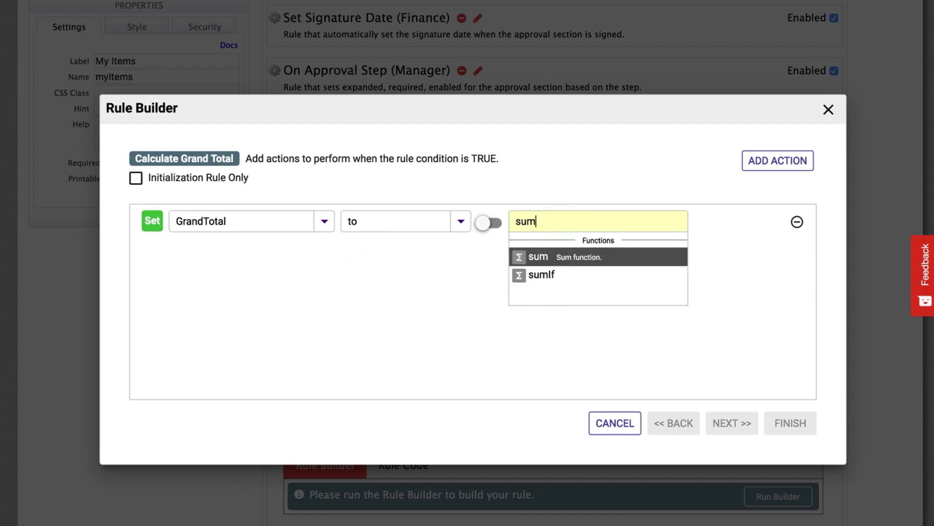
{"action": "type", "text": "(Sub"}
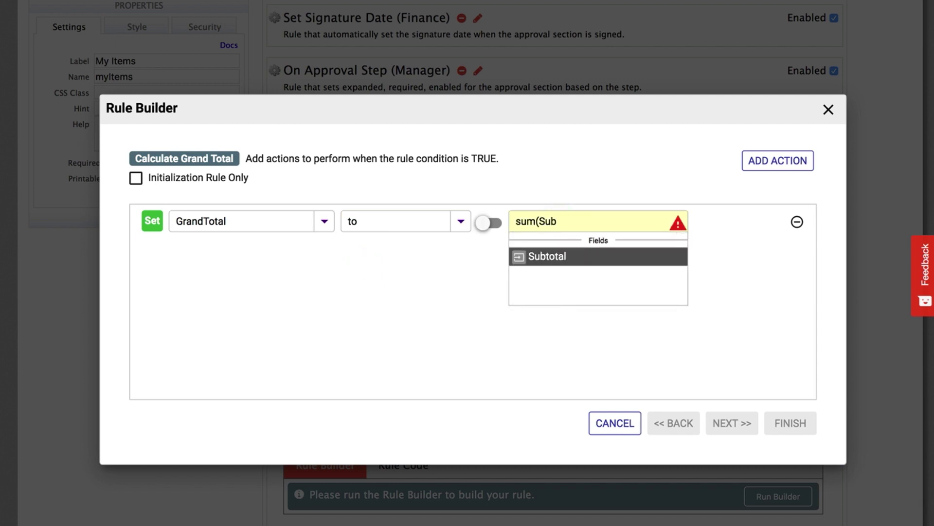
{"action": "type", "text": "total)"}
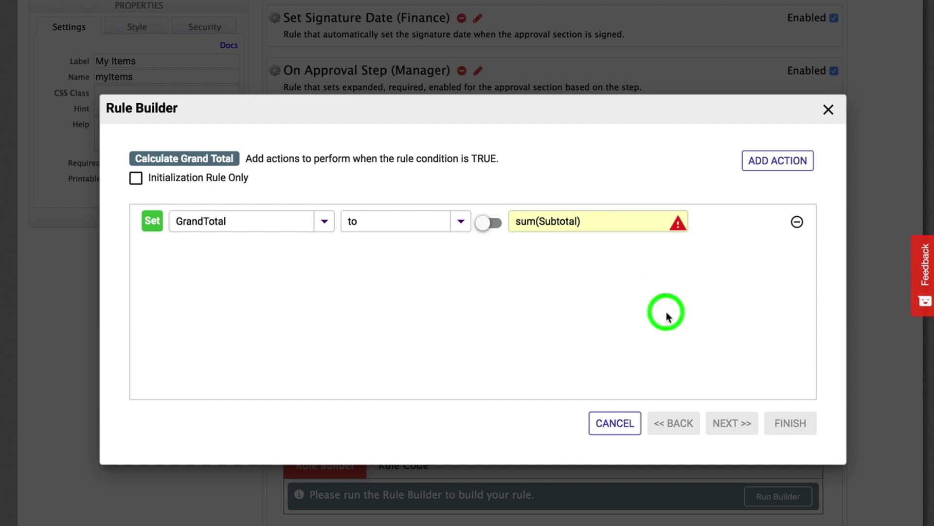
{"action": "left_click", "coordinate": [668, 316]}
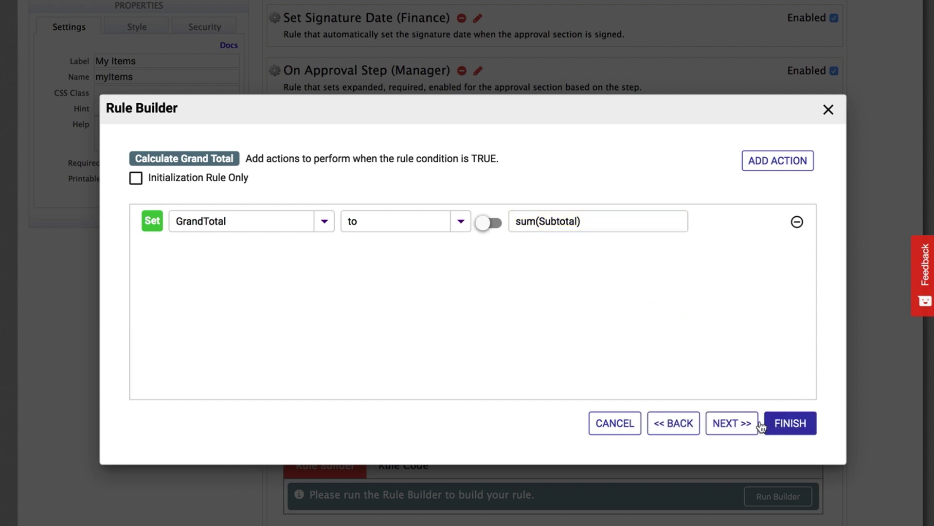
{"action": "left_click", "coordinate": [793, 422]}
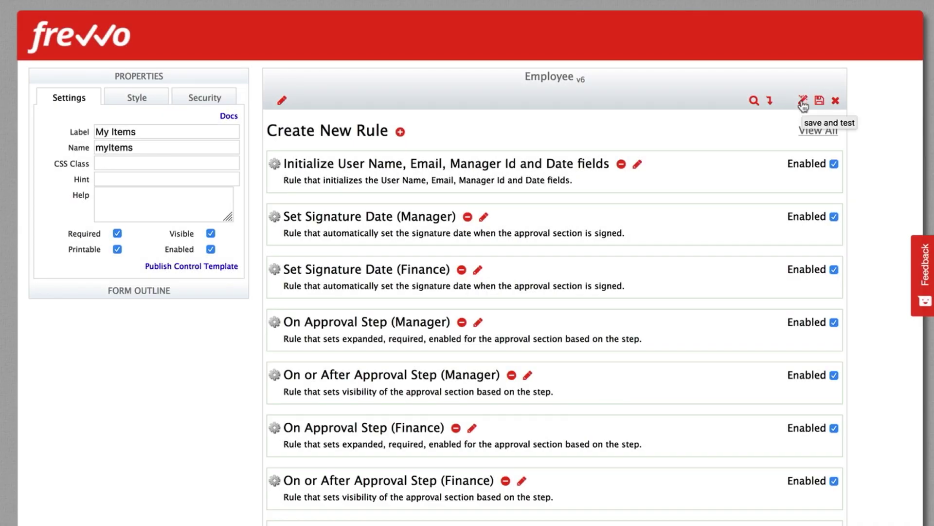
Step: Test-run the form with Red widgets and Blue widgets rows, giving grand total 378.21
{"action": "left_click", "coordinate": [803, 102]}
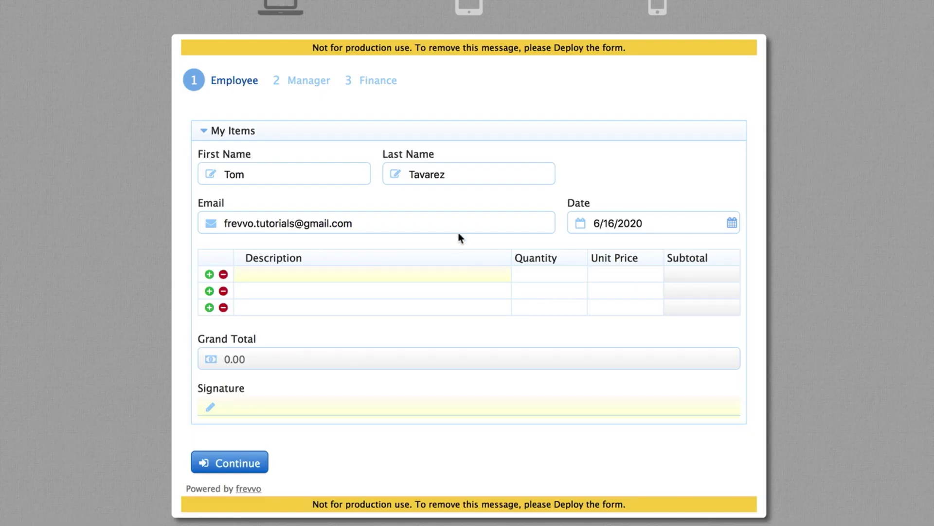
{"action": "left_click", "coordinate": [346, 274]}
{"action": "type", "text": "Red widgets"}
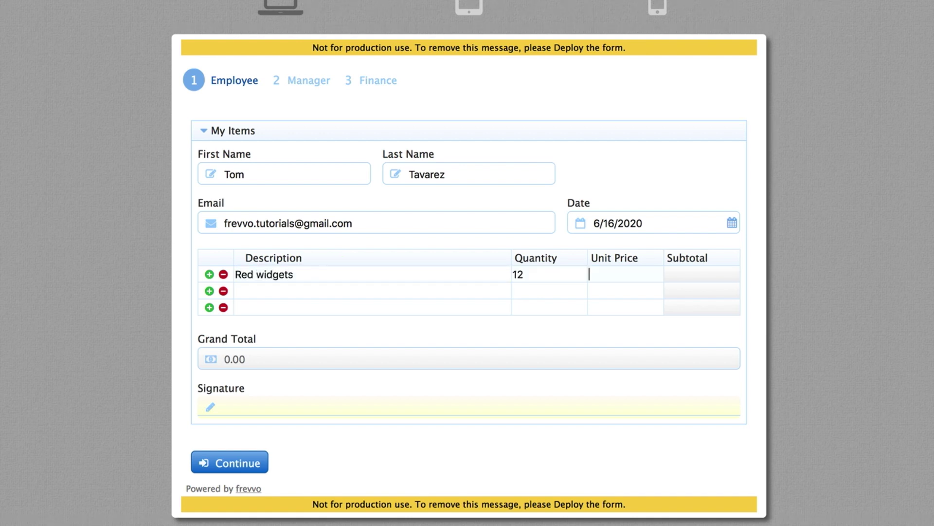
{"action": "key", "text": "Tab"}
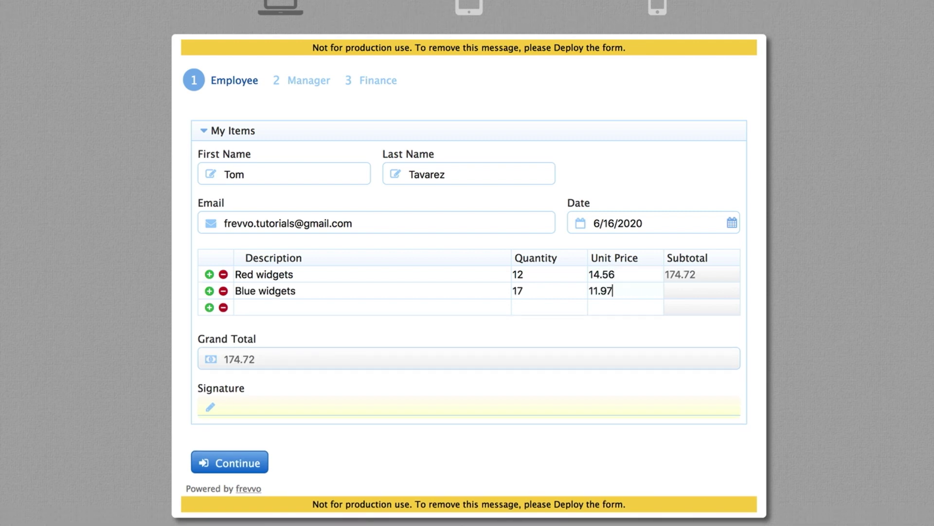
{"action": "key", "text": "Tab"}
{"action": "left_click", "coordinate": [235, 307]}
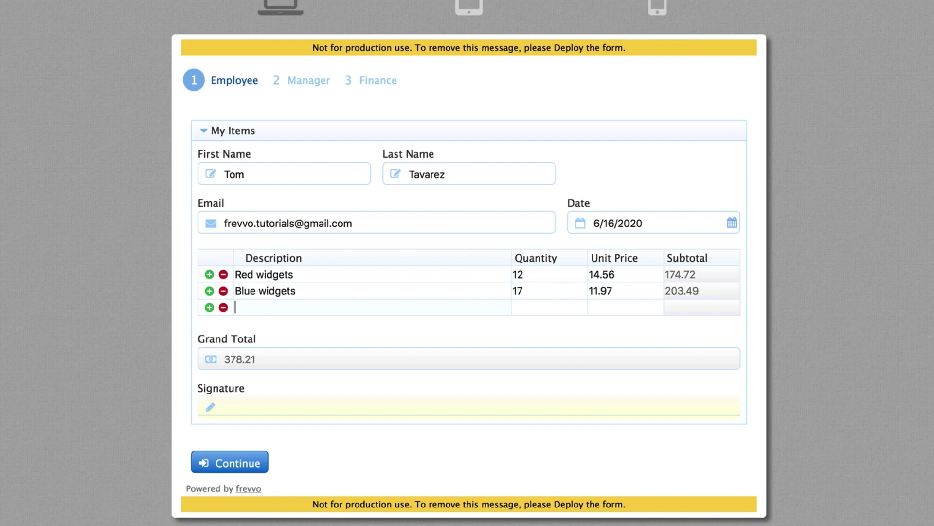
Step: Draw a signature on the test form and submit it for approval
{"action": "left_click", "coordinate": [249, 403]}
{"action": "mouse_move", "coordinate": [294, 298]}
{"action": "left_mouse_down"}
{"action": "mouse_move", "coordinate": [340, 256]}
{"action": "mouse_move", "coordinate": [534, 261]}
{"action": "left_mouse_up"}
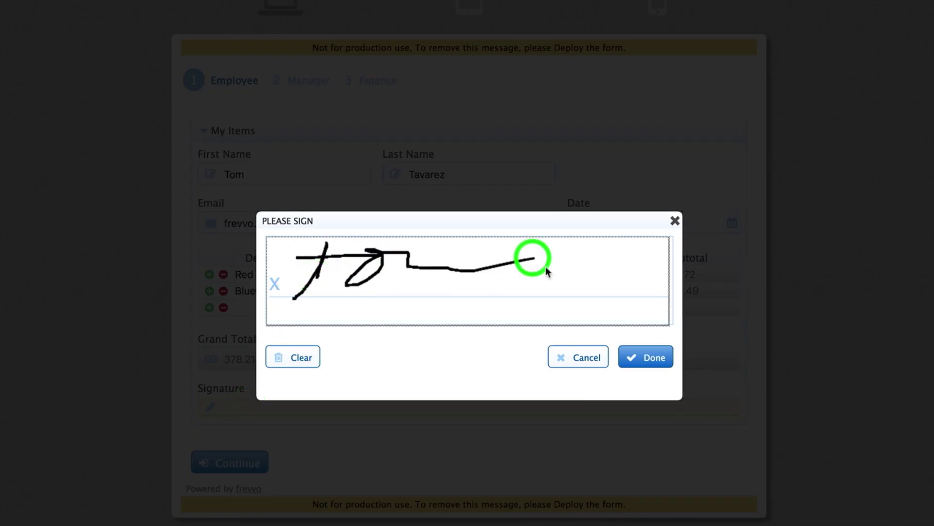
{"action": "left_click", "coordinate": [645, 357]}
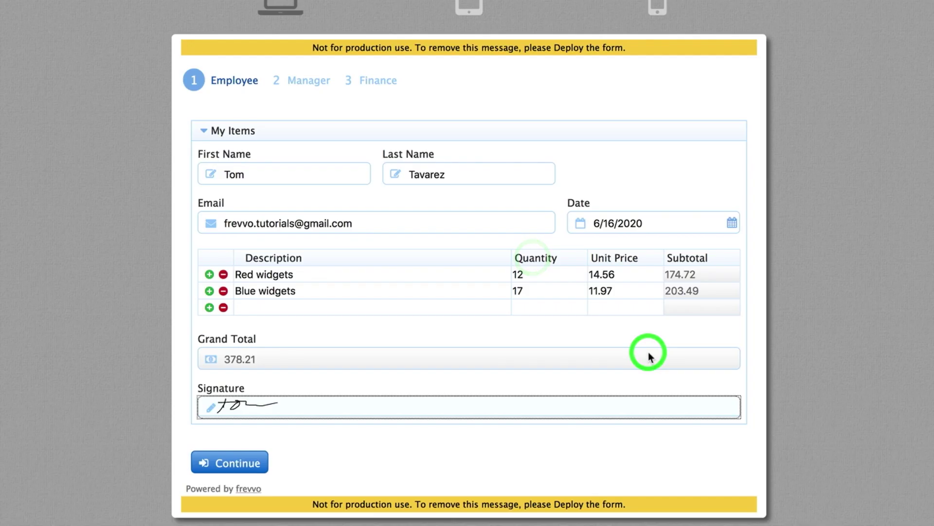
{"action": "left_click", "coordinate": [238, 466]}
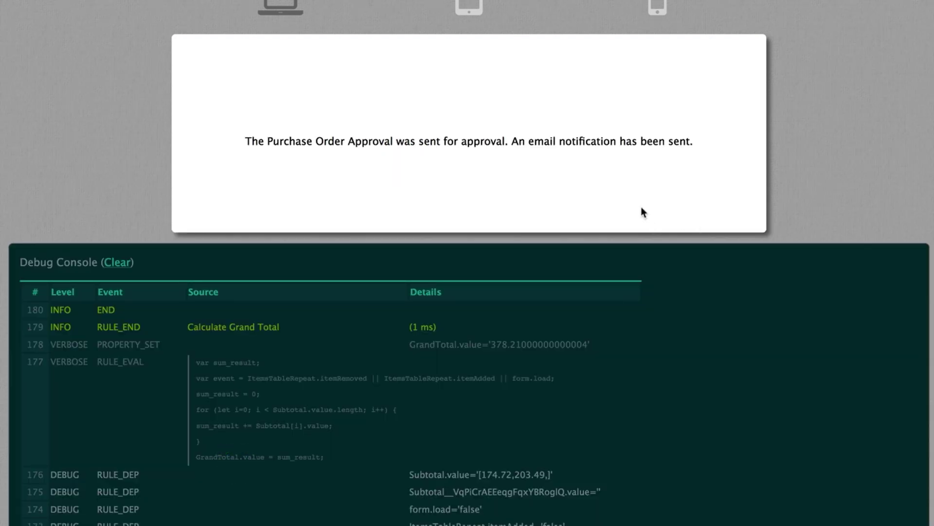